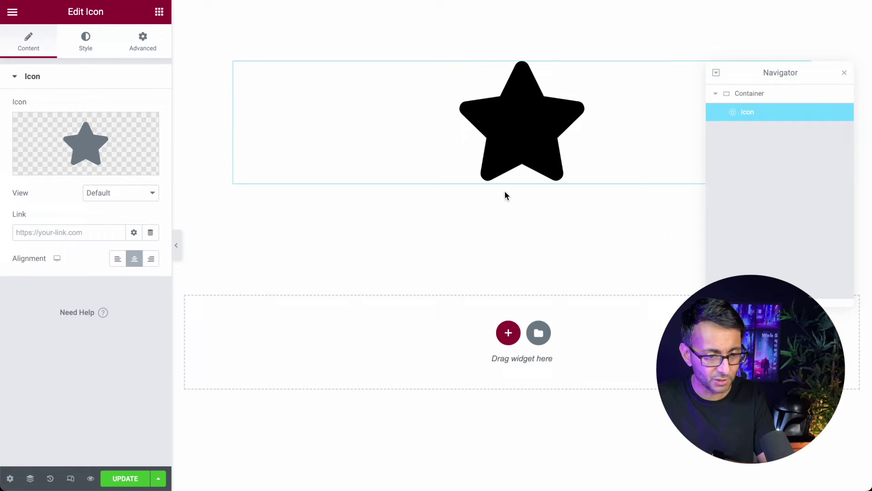
Step: Close the Navigator panel so the centred black star icon stays in view
{"action": "left_click", "coordinate": [844, 72]}
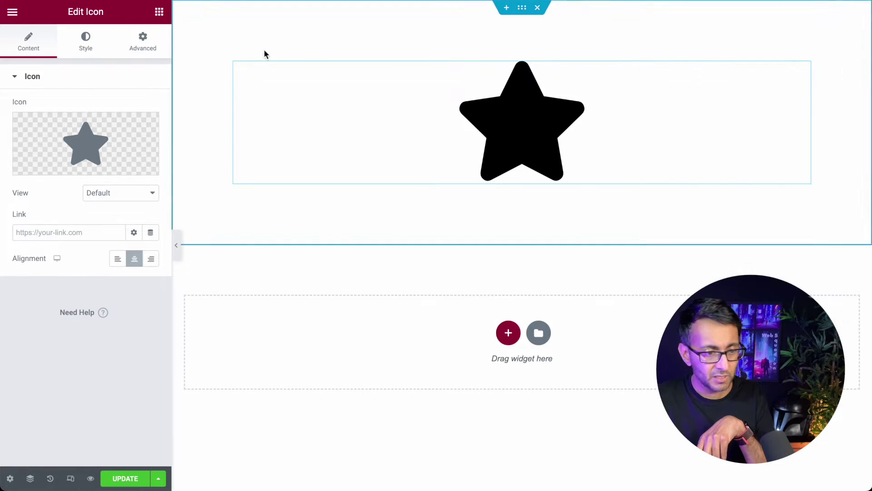
Step: Place an Image widget below the star showing the Queen of the Fog cover at Full size
{"action": "left_click", "coordinate": [162, 10]}
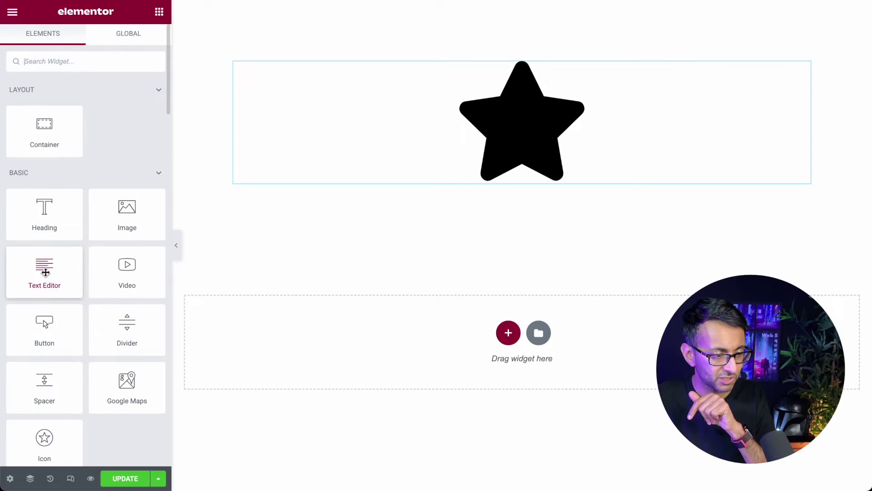
{"action": "left_click_drag", "start_coordinate": [136, 221], "coordinate": [553, 181]}
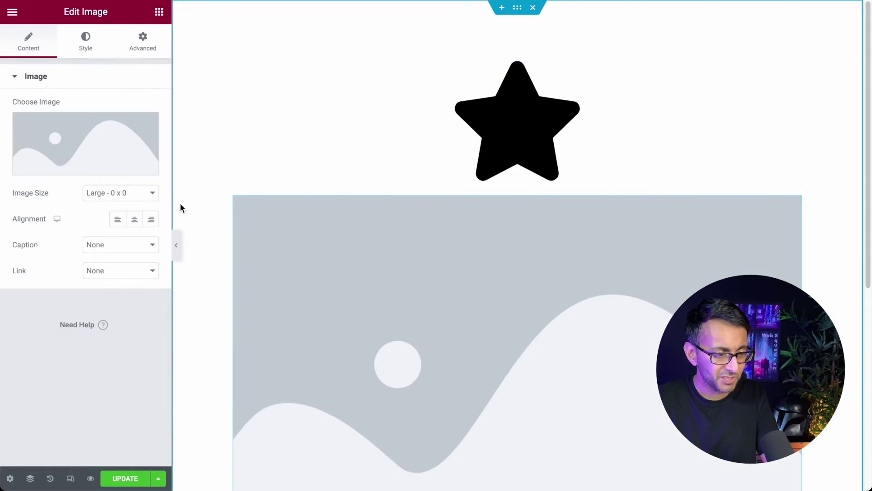
{"action": "left_click", "coordinate": [142, 135]}
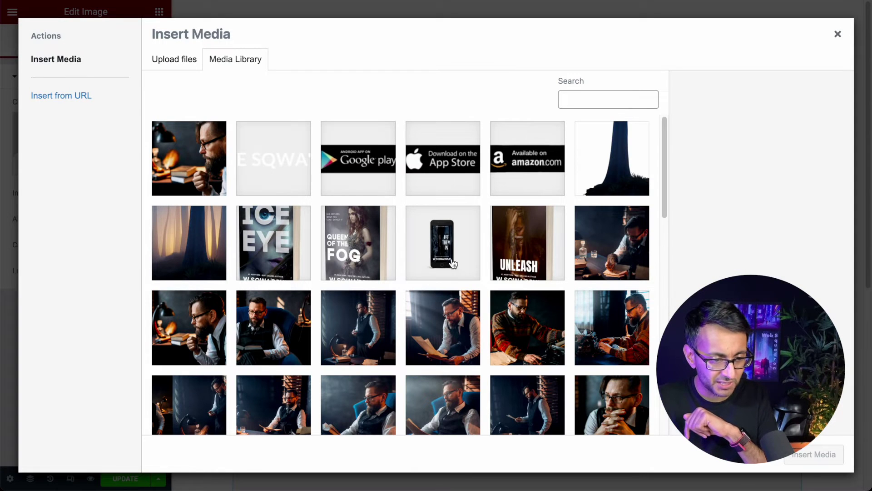
{"action": "left_click", "coordinate": [344, 248]}
{"action": "left_click", "coordinate": [820, 458]}
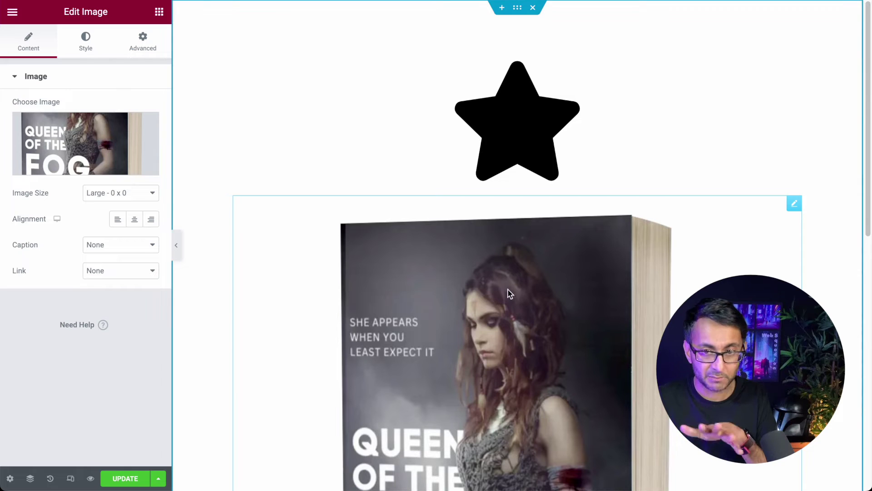
{"action": "left_click", "coordinate": [132, 194]}
{"action": "left_click", "coordinate": [126, 231]}
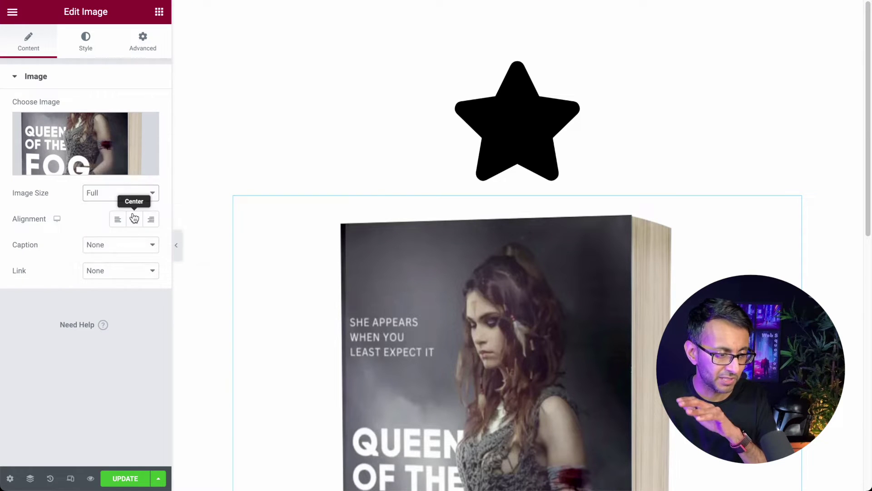
Step: Set the book cover's Style width to 200 and max width to 200 px
{"action": "left_click", "coordinate": [90, 51]}
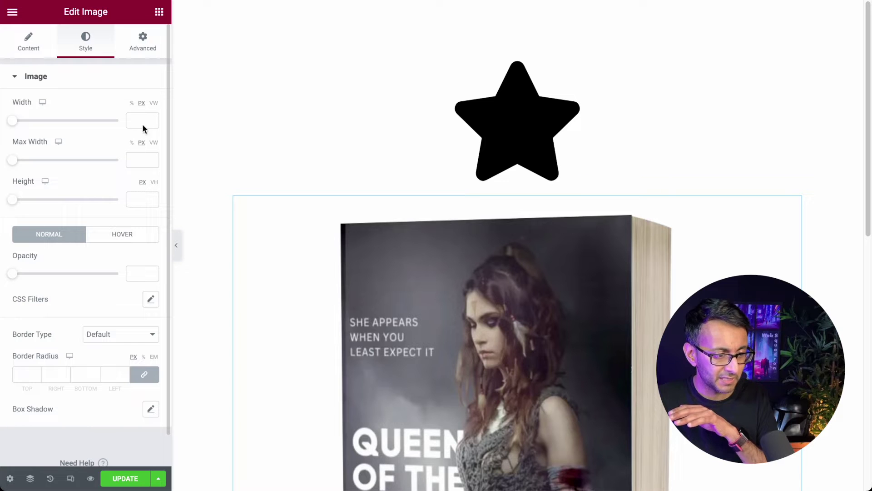
{"action": "type", "text": "150"}
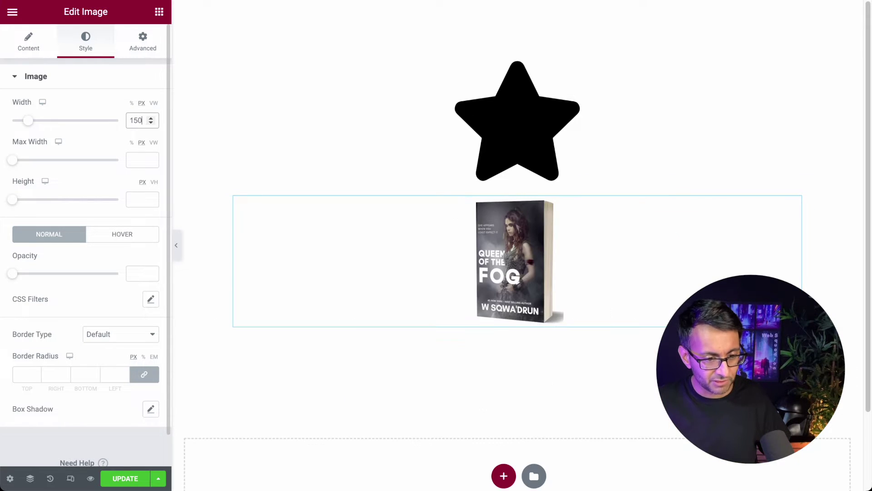
{"action": "key", "text": "BackSpace"}
{"action": "key", "text": "BackSpace"}
{"action": "key", "text": "BackSpace"}
{"action": "type", "text": "200"}
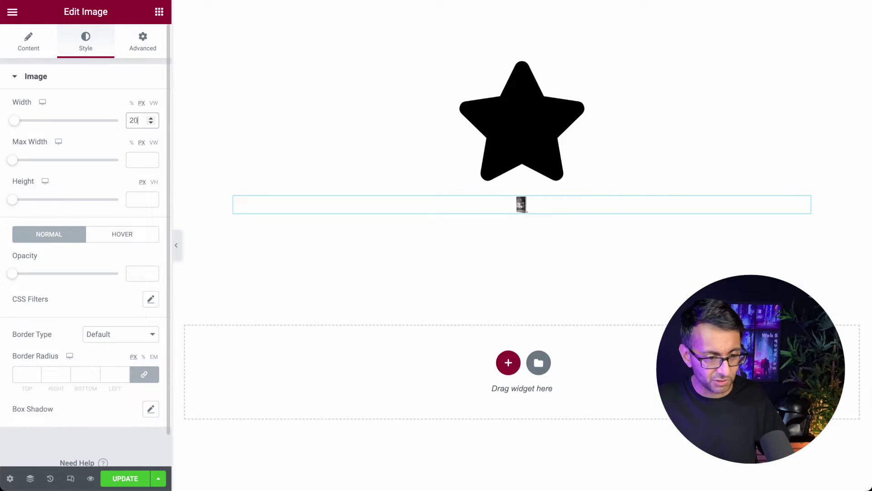
{"action": "left_click", "coordinate": [138, 160]}
{"action": "type", "text": "200"}
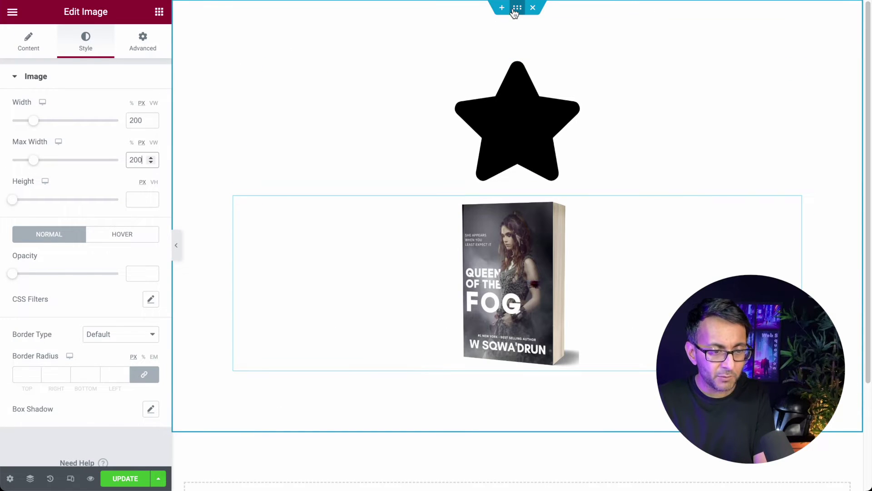
{"action": "left_click", "coordinate": [517, 7]}
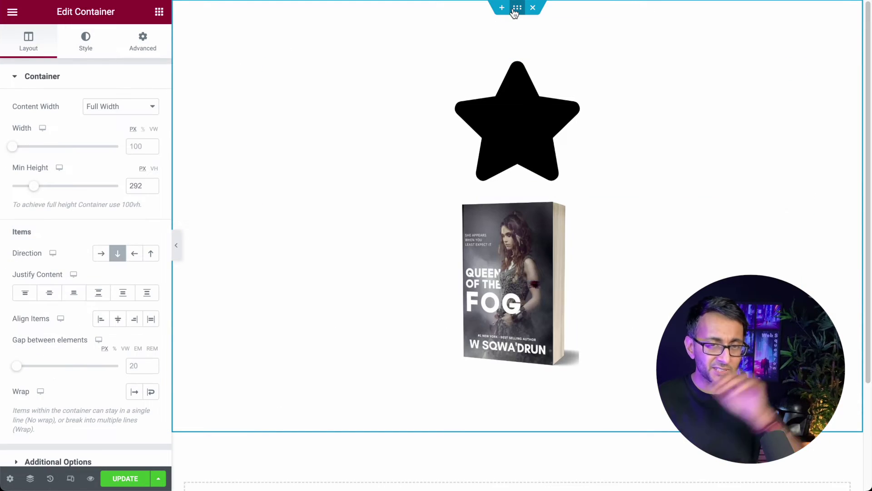
Step: Set the container to Row direction with Justify Content and Align Items both Center
{"action": "left_click", "coordinate": [101, 253]}
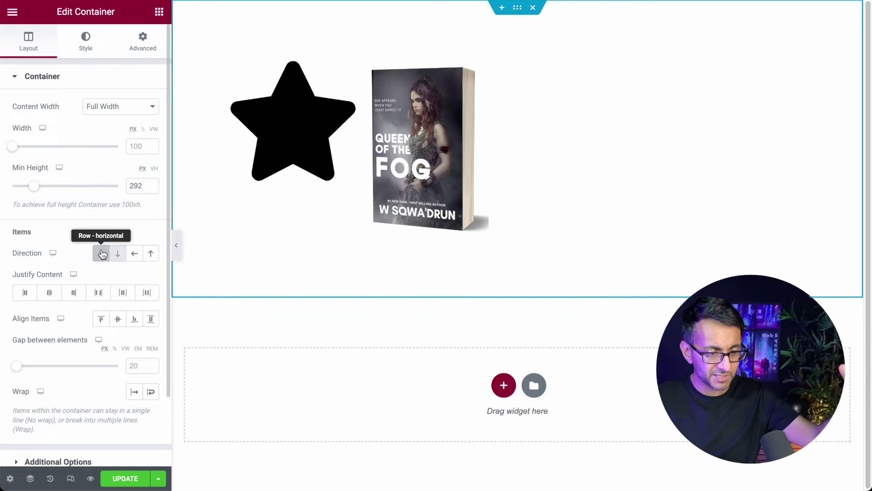
{"action": "left_click", "coordinate": [49, 292]}
{"action": "left_click", "coordinate": [117, 319]}
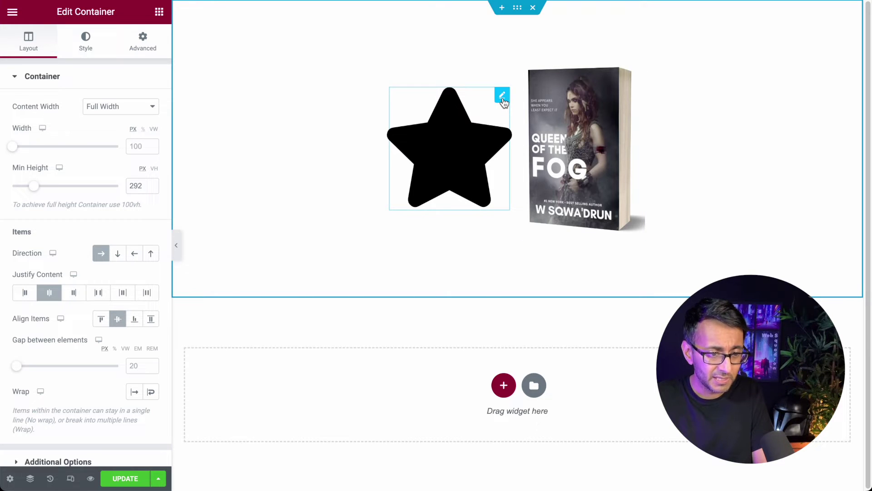
{"action": "left_click", "coordinate": [502, 98]}
Step: Confirm the star icon's Advanced CSS class is 'box'
{"action": "left_click", "coordinate": [143, 45]}
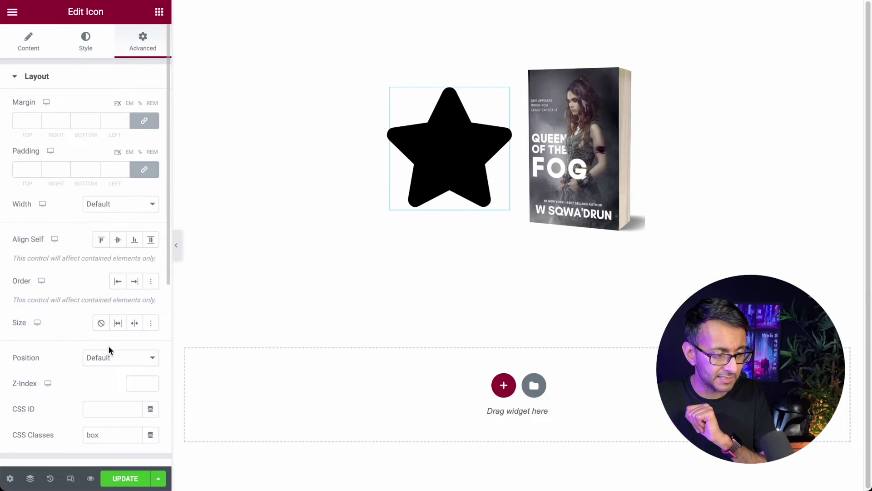
{"action": "scroll", "coordinate": [106, 435], "scroll_direction": "down", "scroll_amount": 1}
{"action": "left_click", "coordinate": [114, 424]}
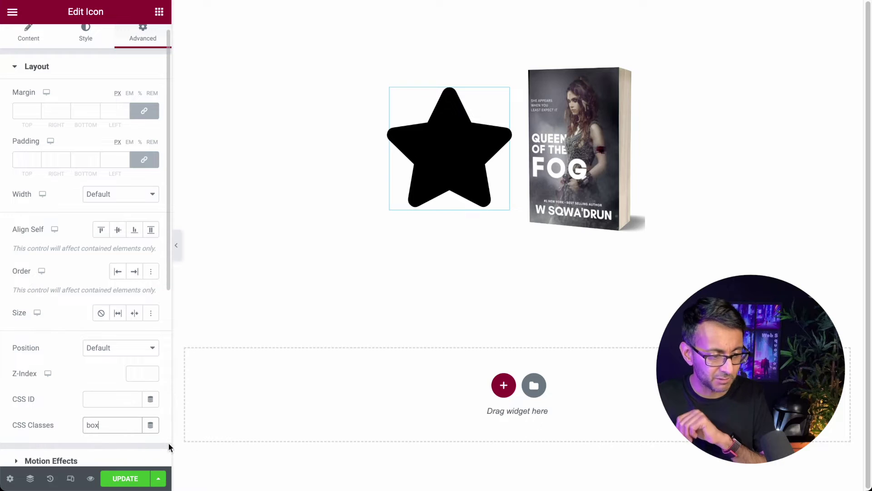
{"action": "scroll", "coordinate": [83, 410], "scroll_direction": "down", "scroll_amount": 5}
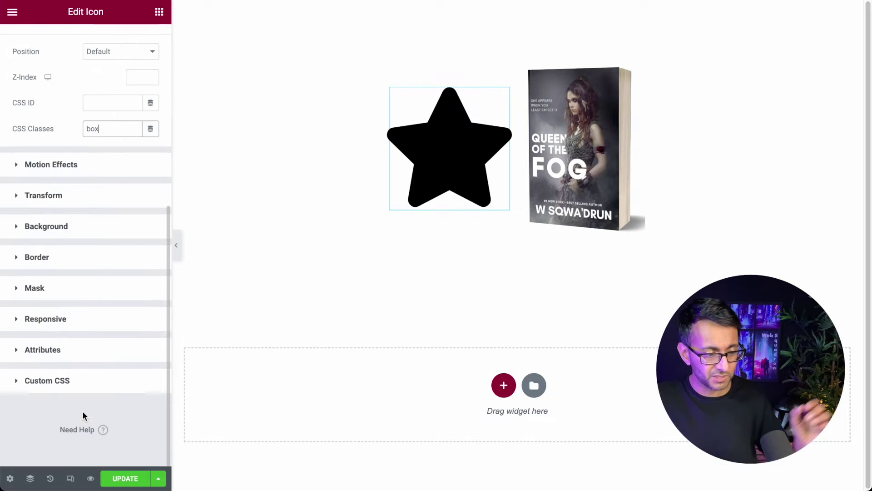
{"action": "left_click", "coordinate": [83, 387]}
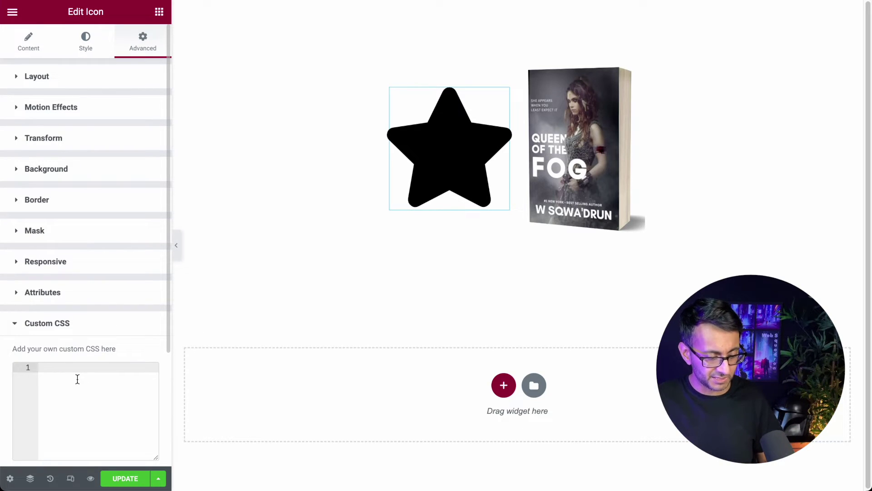
{"action": "left_click", "coordinate": [78, 378]}
{"action": "scroll", "coordinate": [78, 380], "scroll_direction": "down", "scroll_amount": 3}
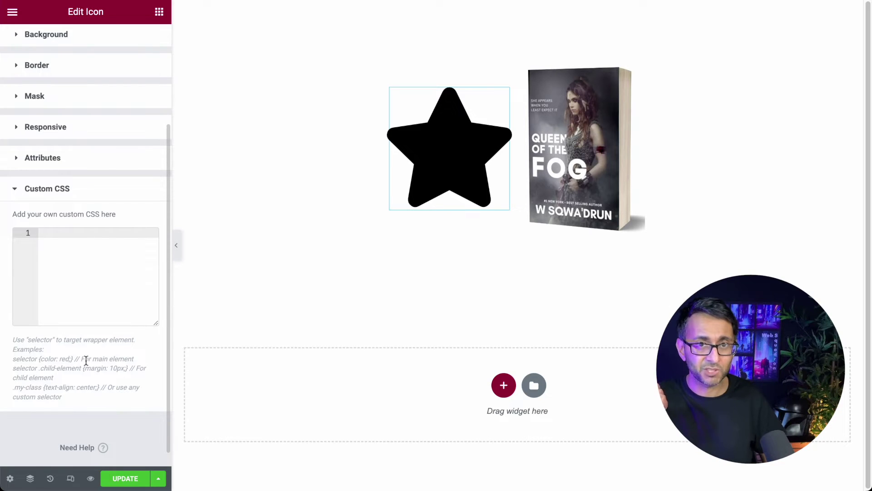
{"action": "type", "text": ".box {   animation: MoveUpDown 1s linear infinite;}  @keyframes MoveUpDown {   0%, 100% {     bottom: 0;   }   50% {     bottom: 50px;   } }"}
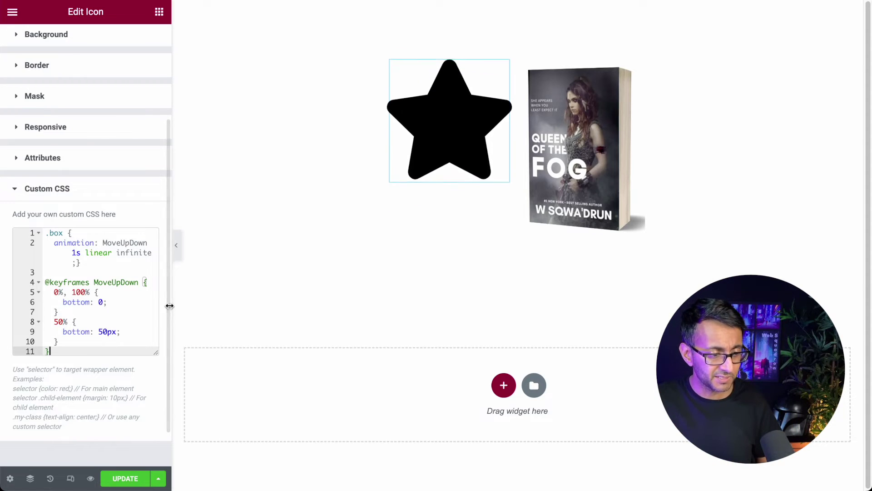
{"action": "left_click_drag", "start_coordinate": [170, 305], "coordinate": [261, 304]}
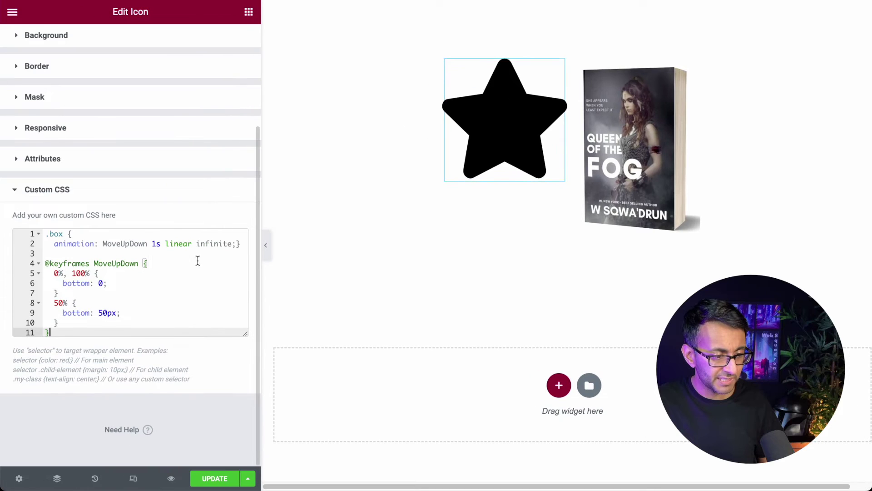
Step: Edit the star's animation duration on line 2, trying 10s, 2s, 3s, then 1s
{"action": "left_click", "coordinate": [158, 243]}
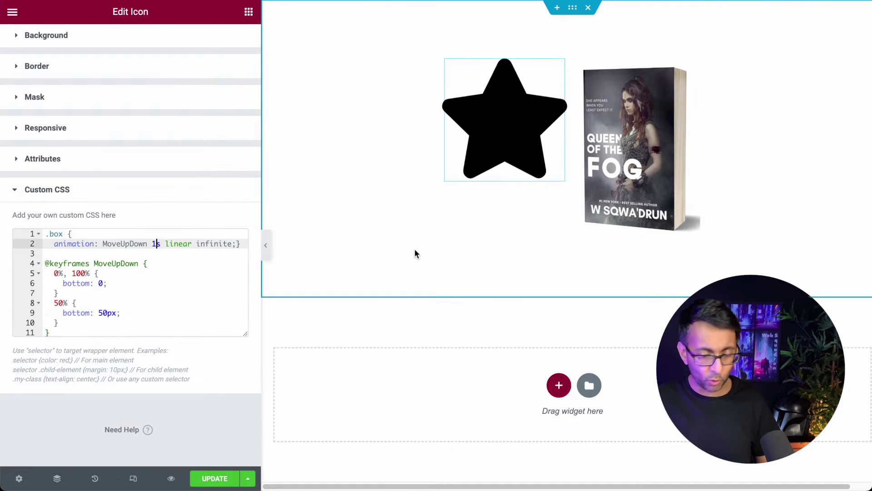
{"action": "type", "text": "0"}
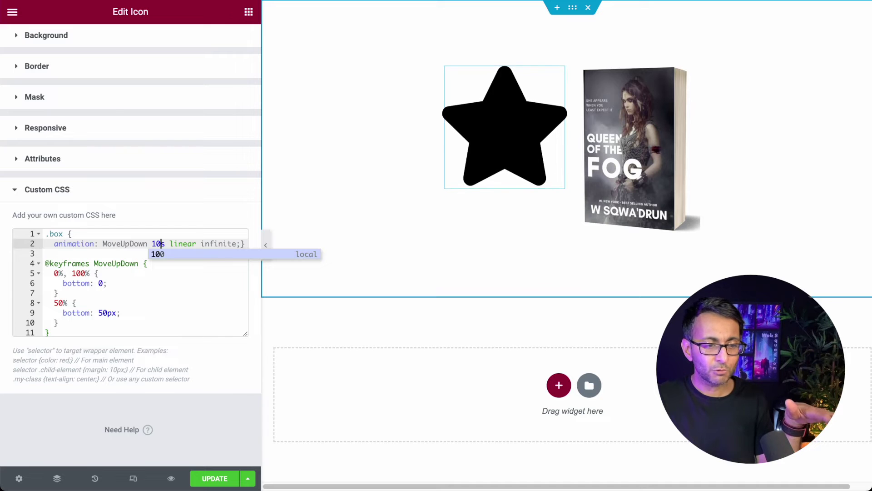
{"action": "key", "text": "BackSpace"}
{"action": "key", "text": "BackSpace"}
{"action": "type", "text": "2"}
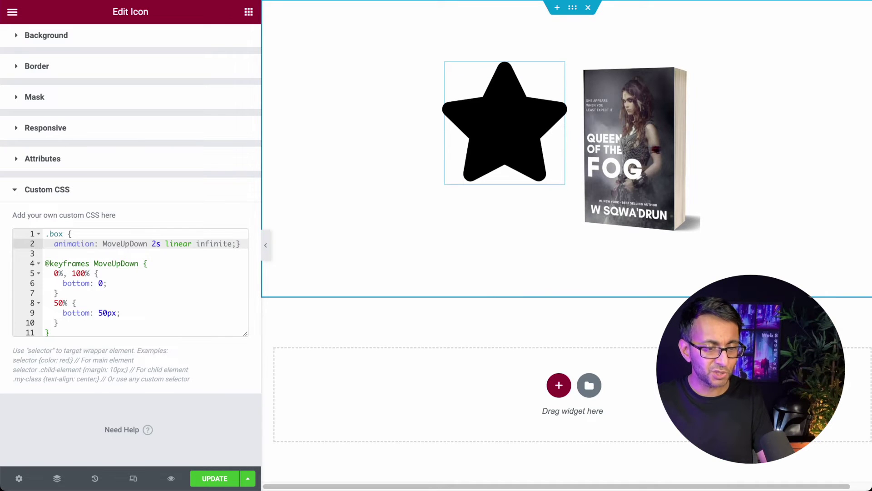
{"action": "key", "text": "BackSpace"}
{"action": "type", "text": "3"}
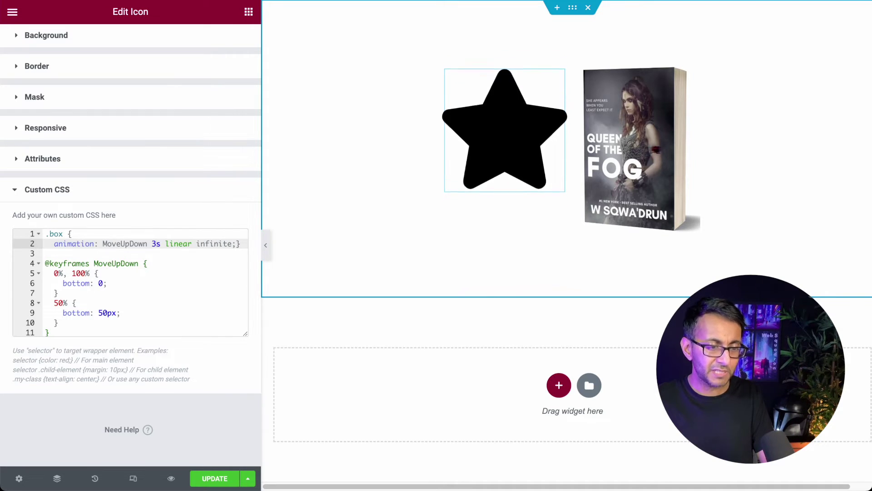
{"action": "key", "text": "BackSpace"}
{"action": "type", "text": "1"}
Step: Try 0.5s and 0.1s durations, then clear the value to return to 1 second
{"action": "key", "text": "BackSpace"}
{"action": "type", "text": "0.5"}
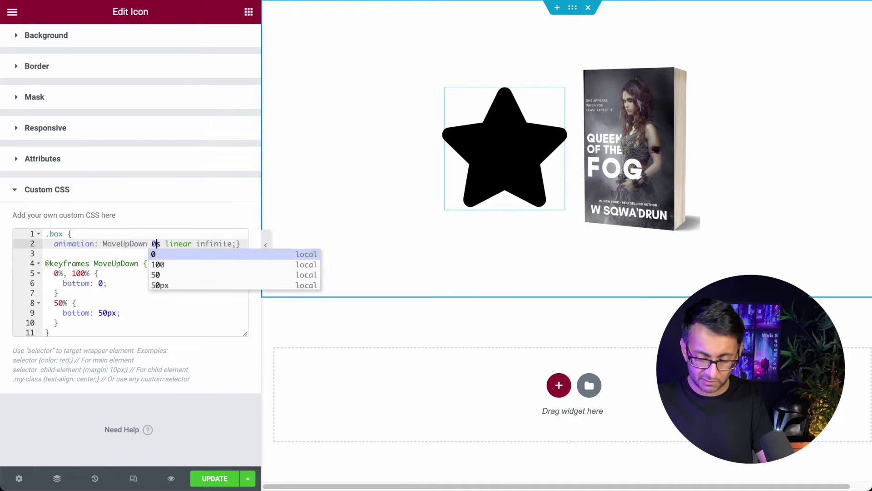
{"action": "key", "text": "BackSpace"}
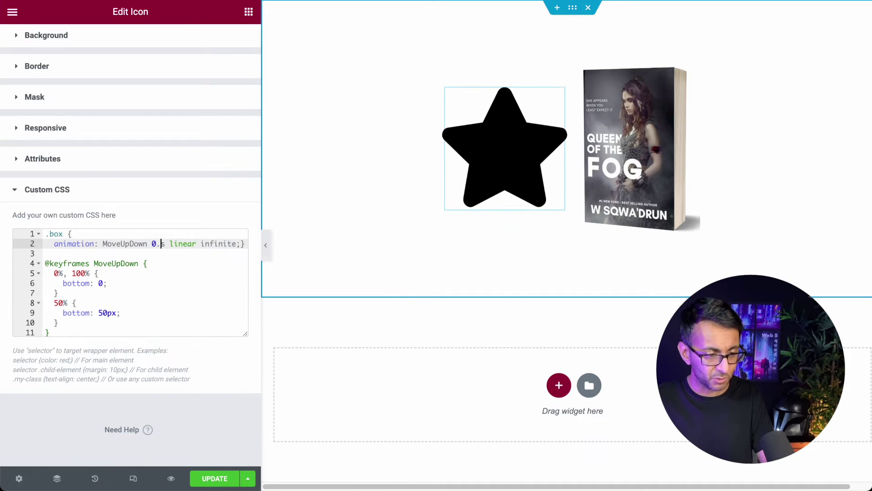
{"action": "type", "text": "1"}
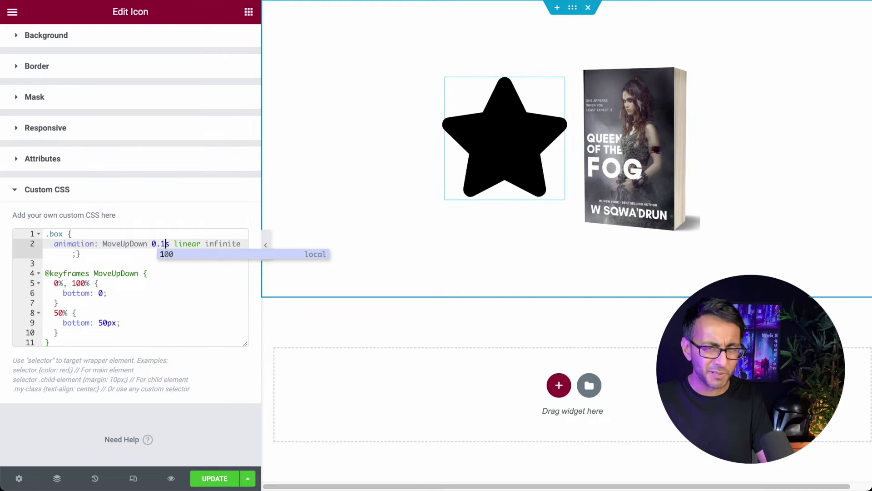
{"action": "key", "text": "BackSpace"}
{"action": "key", "text": "BackSpace"}
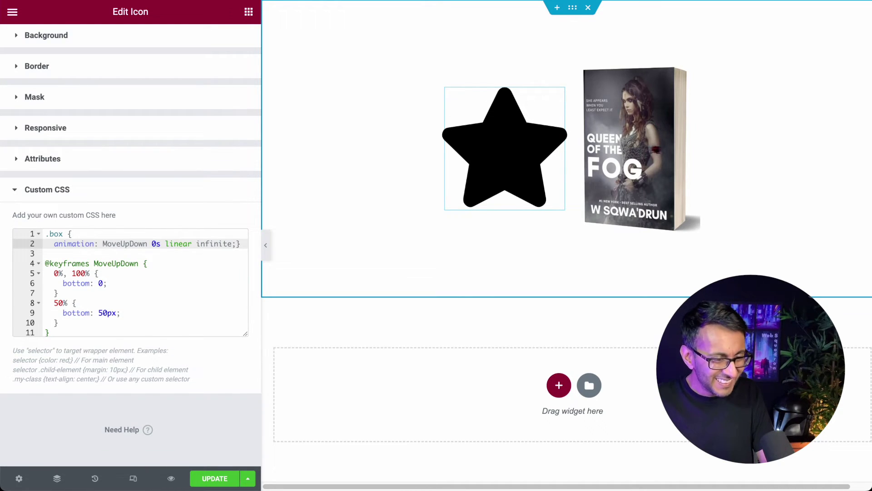
{"action": "key", "text": "BackSpace"}
Step: Restore the 1s duration and change the 50% keyframe bottom from 50px to 30px, trying 10, 5, 20
{"action": "type", "text": "1"}
{"action": "left_click", "coordinate": [131, 294]}
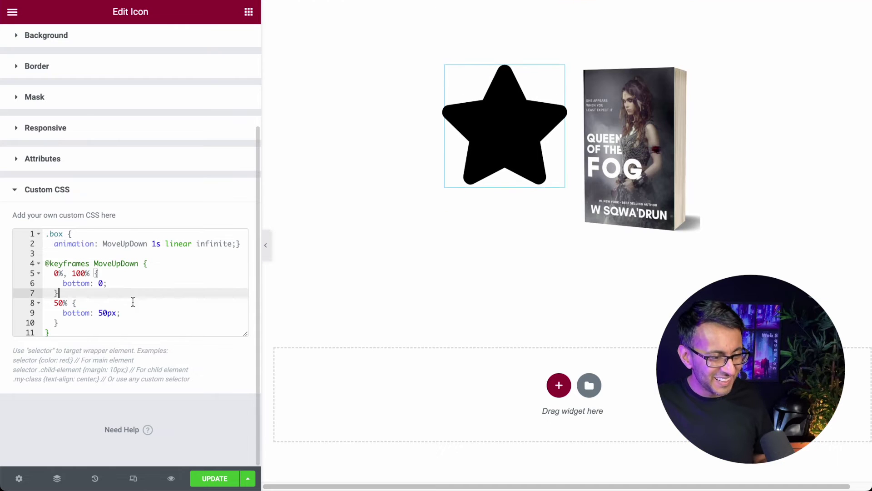
{"action": "left_click", "coordinate": [103, 313]}
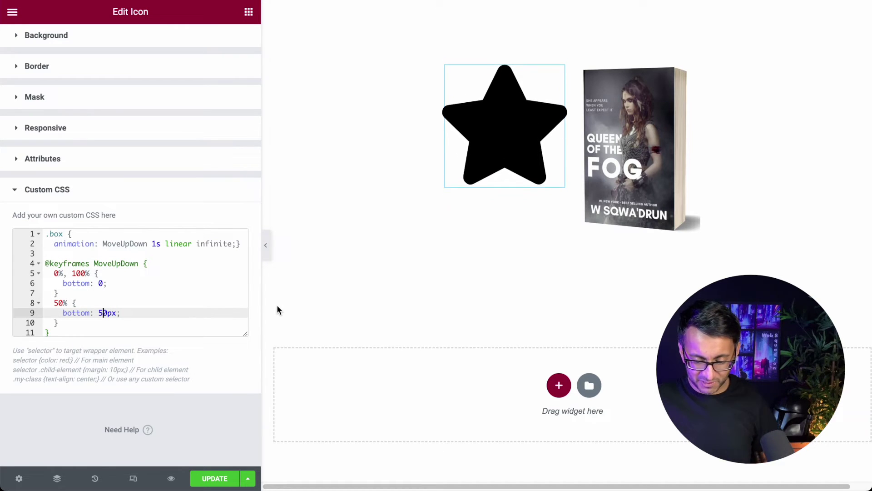
{"action": "key", "text": "BackSpace"}
{"action": "type", "text": "1"}
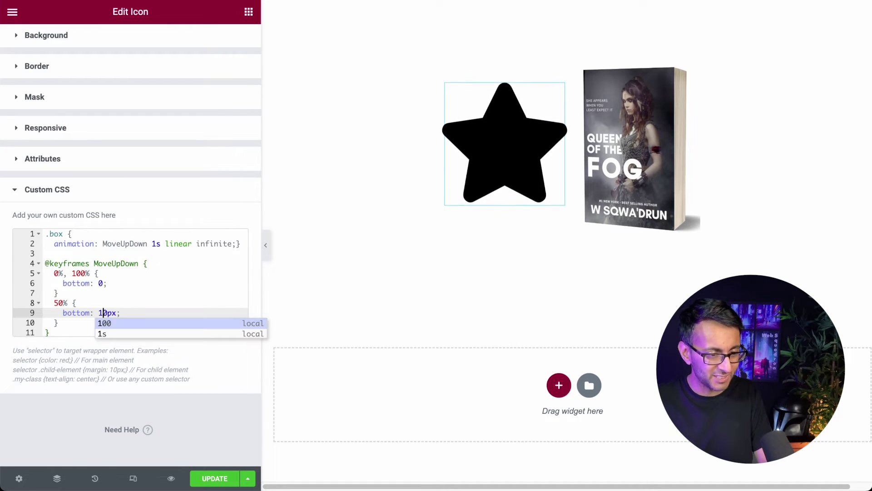
{"action": "type", "text": "0"}
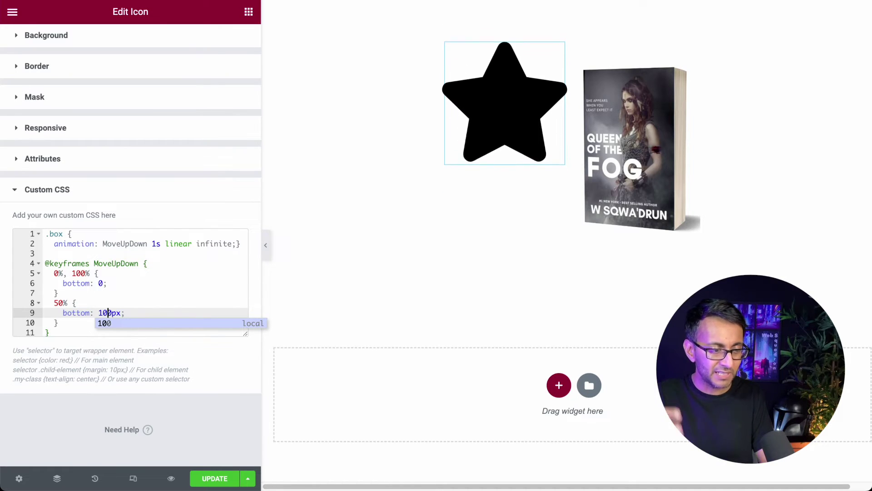
{"action": "key", "text": "BackSpace"}
{"action": "key", "text": "BackSpace"}
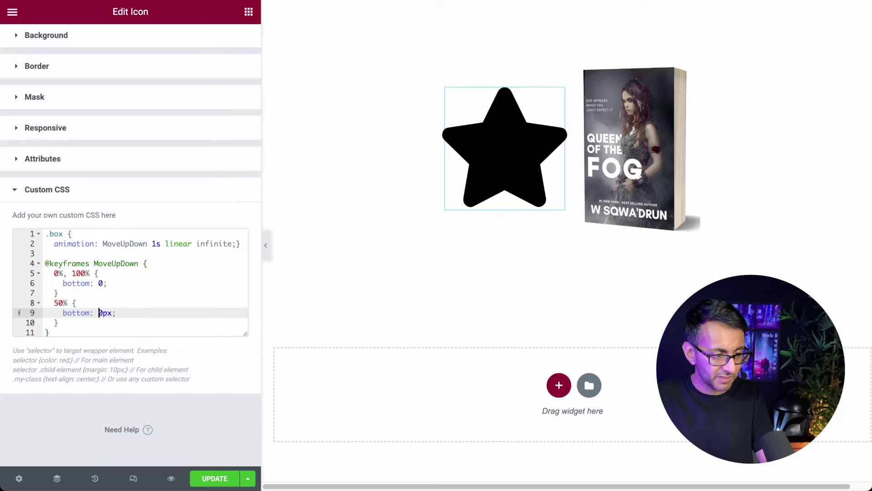
{"action": "type", "text": "5"}
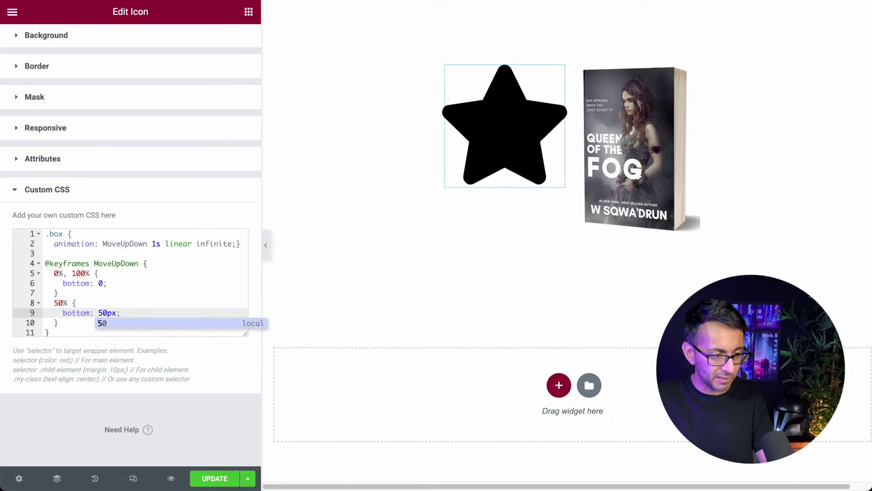
{"action": "key", "text": "BackSpace"}
{"action": "type", "text": "2"}
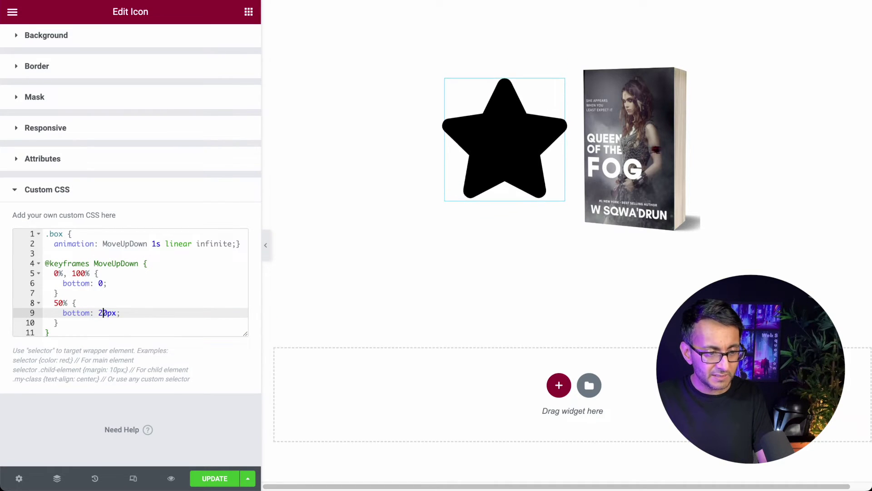
{"action": "key", "text": "BackSpace"}
{"action": "type", "text": "3"}
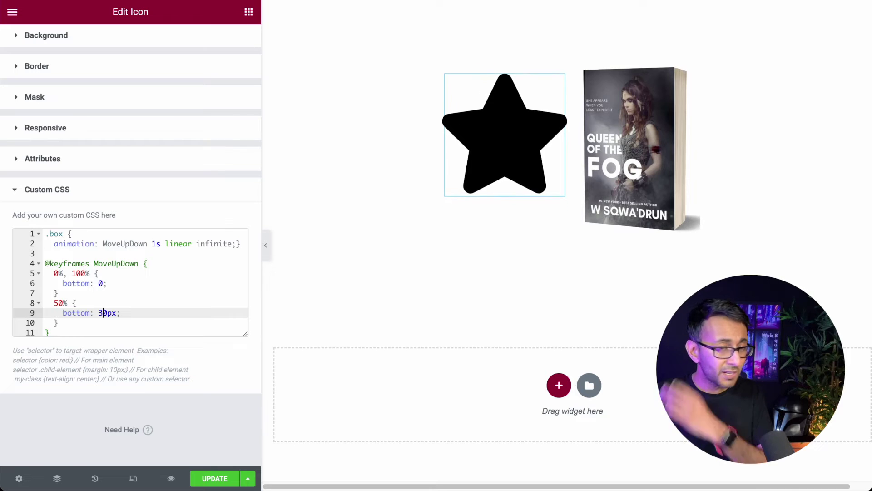
Step: Select all of the star's custom CSS code for reuse
{"action": "left_click", "coordinate": [183, 286]}
{"action": "key", "text": "ctrl+a"}
{"action": "key", "text": "ctrl+c"}
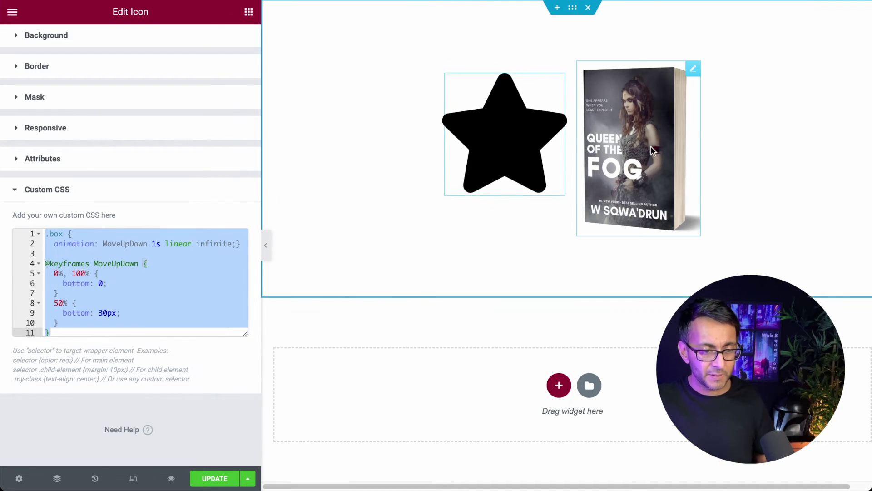
{"action": "left_click", "coordinate": [636, 150]}
Step: Give the book cover image the CSS class boxh on its Advanced tab
{"action": "scroll", "coordinate": [200, 308], "scroll_direction": "down", "scroll_amount": 1}
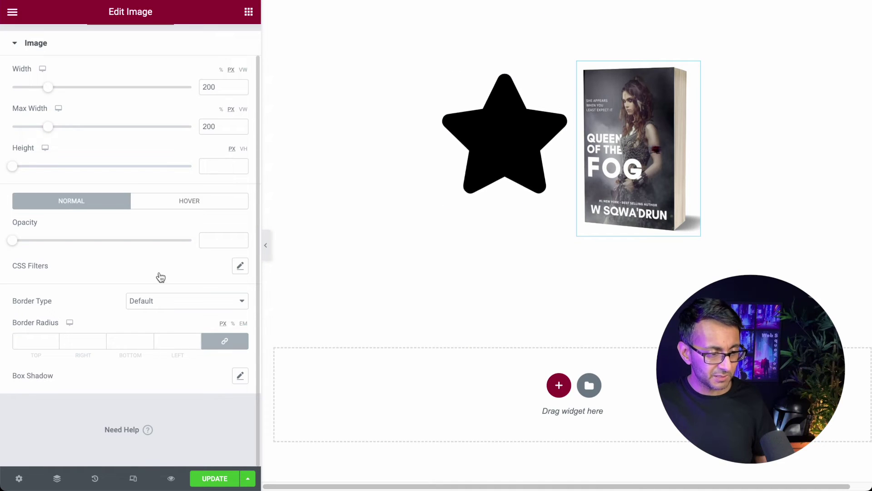
{"action": "scroll", "coordinate": [169, 213], "scroll_direction": "up", "scroll_amount": 1}
{"action": "left_click", "coordinate": [202, 51]}
{"action": "scroll", "coordinate": [107, 340], "scroll_direction": "down", "scroll_amount": 3}
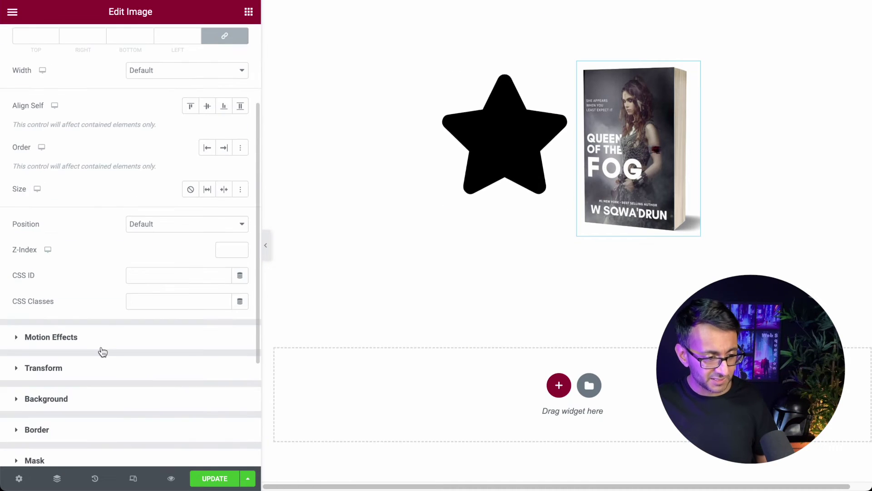
{"action": "left_click", "coordinate": [146, 300]}
{"action": "type", "text": "box"}
{"action": "left_click", "coordinate": [141, 408]}
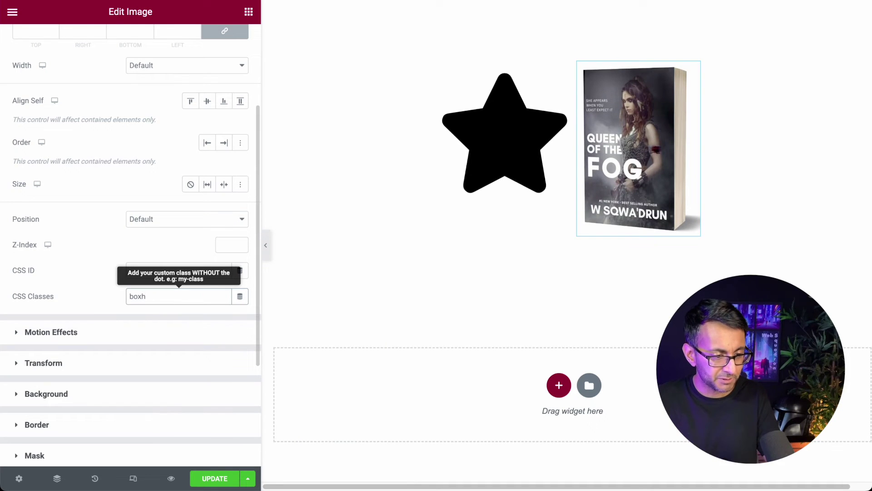
{"action": "scroll", "coordinate": [86, 421], "scroll_direction": "down", "scroll_amount": 4}
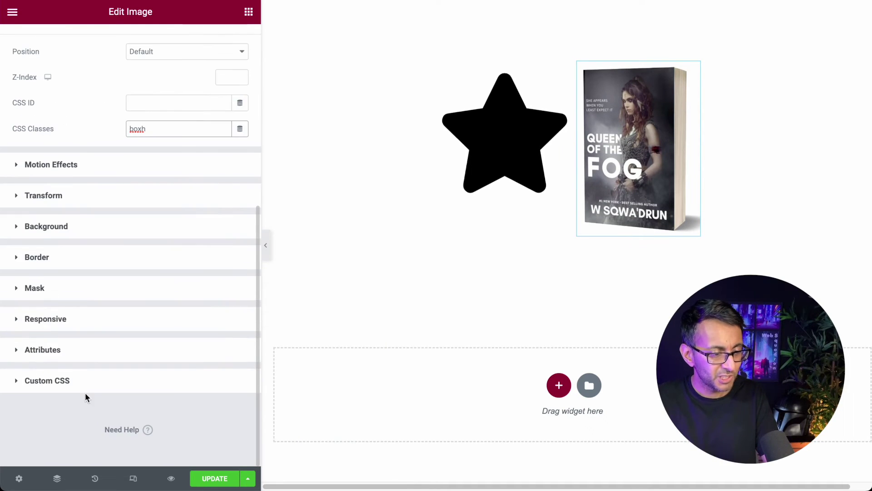
{"action": "left_click", "coordinate": [88, 380]}
Step: Paste the bobbing CSS into the book cover's Custom CSS and rename .box to .boxh
{"action": "key", "text": "ctrl+v"}
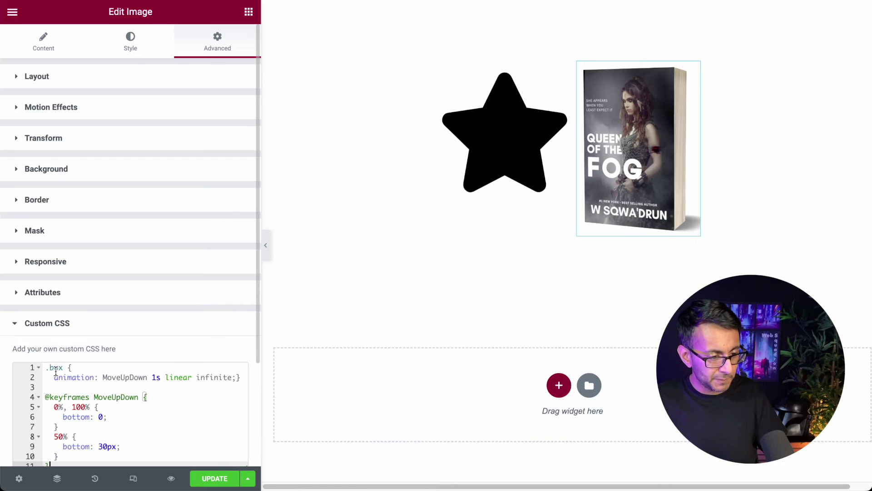
{"action": "left_click", "coordinate": [67, 367]}
{"action": "type", "text": "h"}
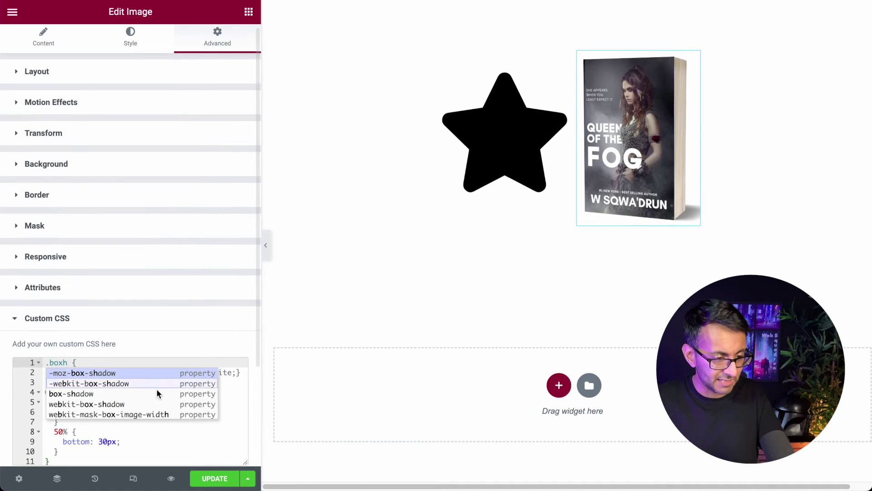
{"action": "left_click", "coordinate": [158, 437]}
Step: Try a 0.1s animation duration on the book, then set it back to 1 second
{"action": "left_click", "coordinate": [240, 372]}
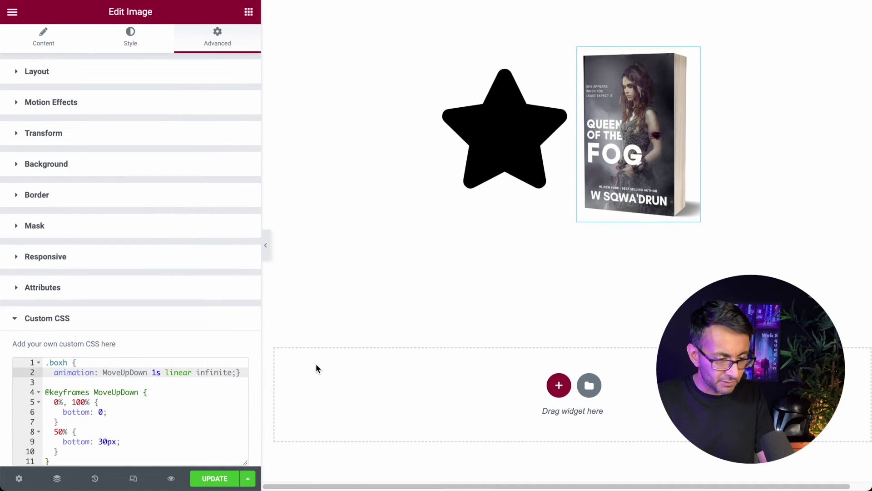
{"action": "key", "text": "BackSpace"}
{"action": "type", "text": "0.1"}
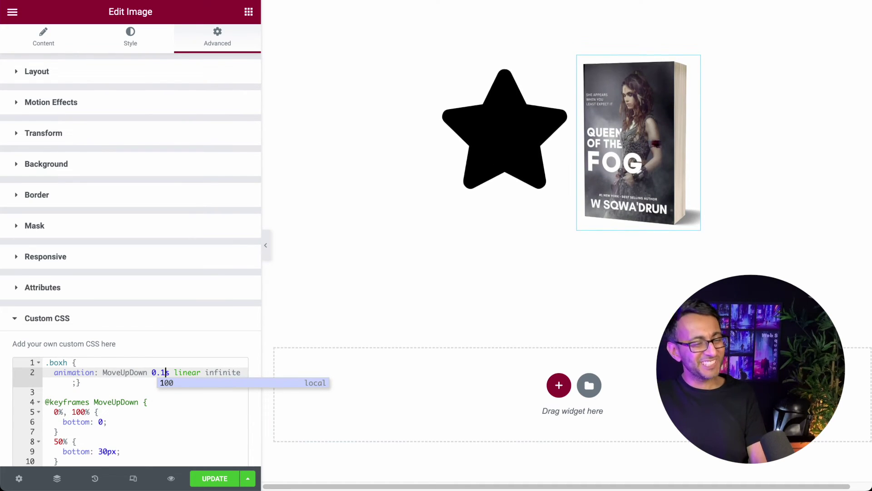
{"action": "key", "text": "BackSpace"}
{"action": "key", "text": "BackSpace"}
{"action": "key", "text": "BackSpace"}
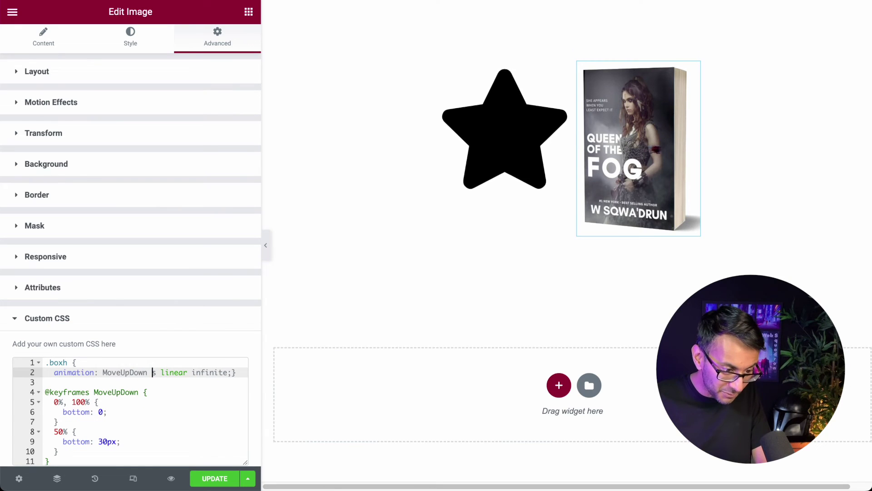
{"action": "type", "text": "1000"}
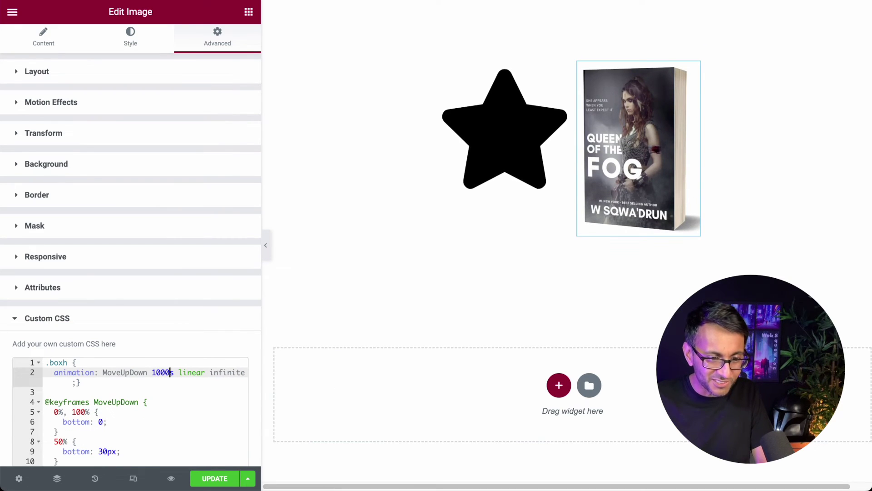
{"action": "key", "text": "BackSpace"}
{"action": "key", "text": "BackSpace"}
{"action": "key", "text": "BackSpace"}
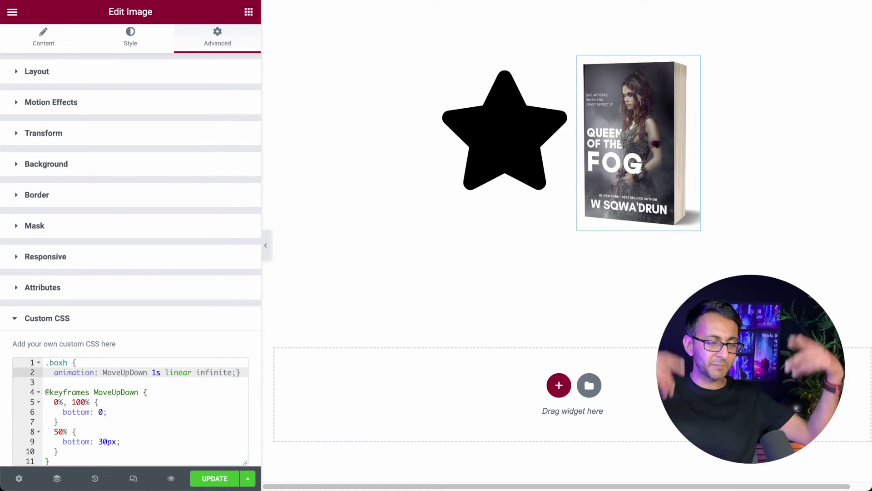
{"action": "scroll", "coordinate": [178, 379], "scroll_direction": "down", "scroll_amount": 2}
{"action": "left_click", "coordinate": [169, 328]}
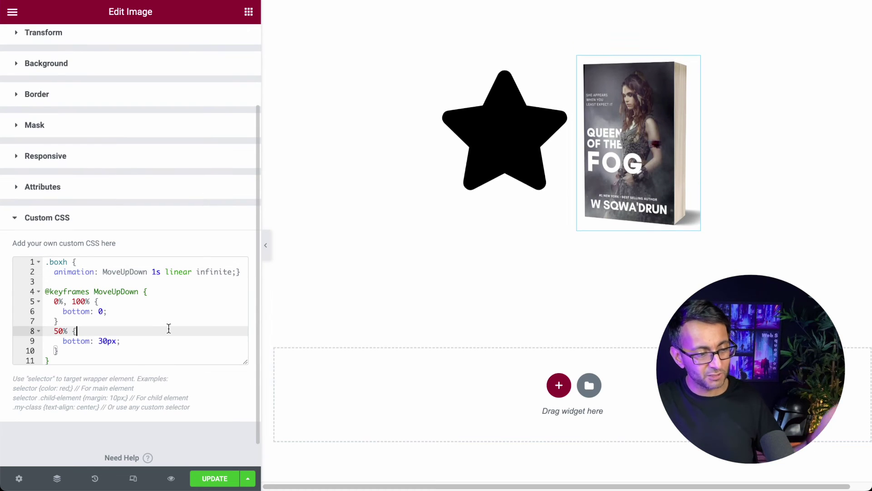